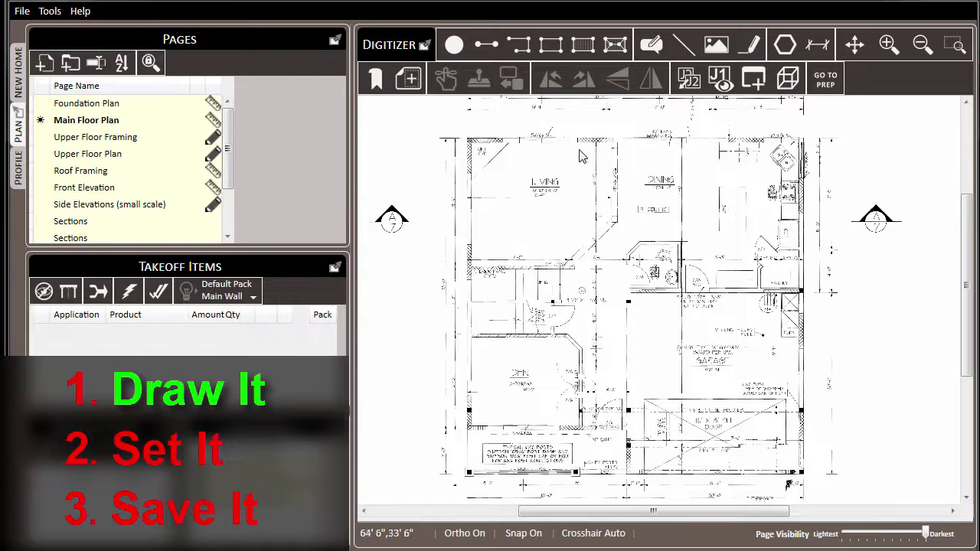
Draw a 5 LF line segment from the left to the right end of the 50X60 SL window opening.
click(492, 47)
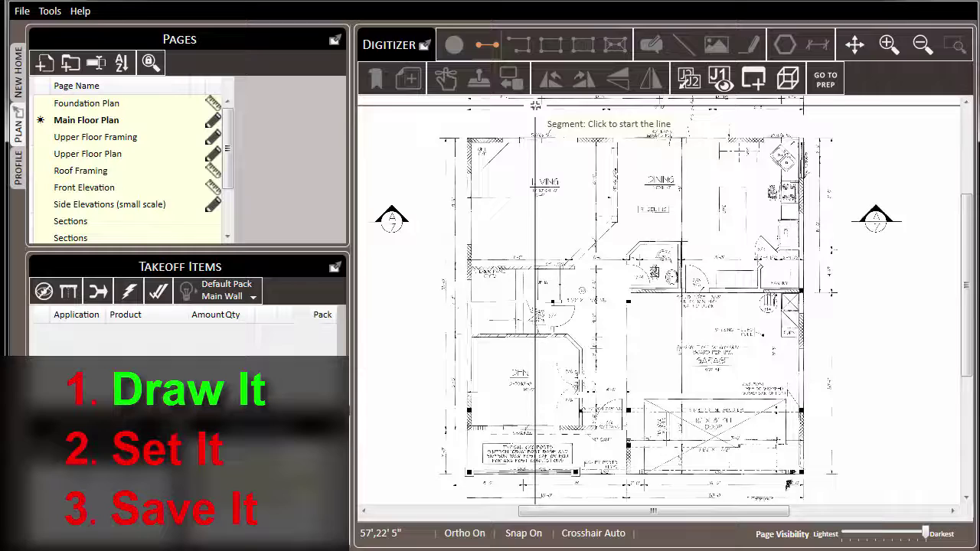
scroll(509, 146, up, 5)
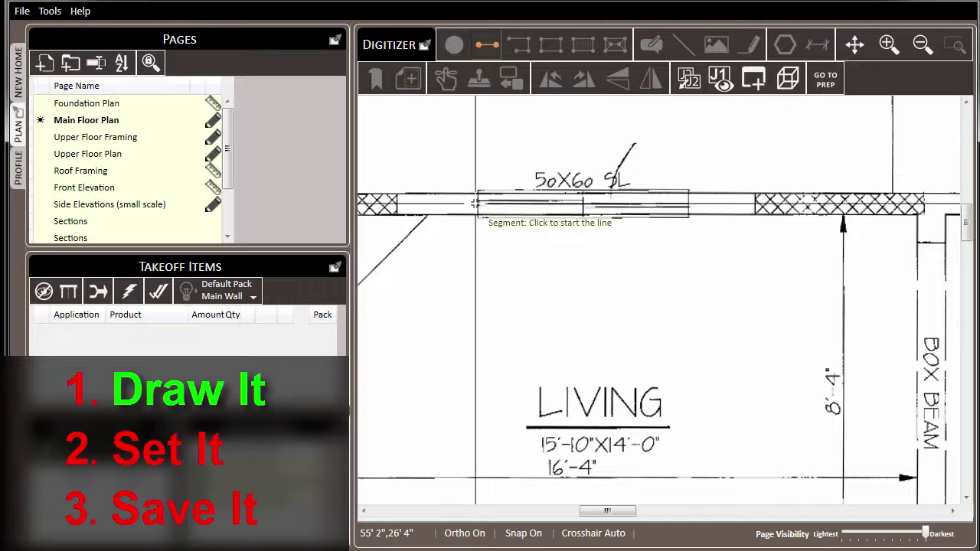
click(479, 204)
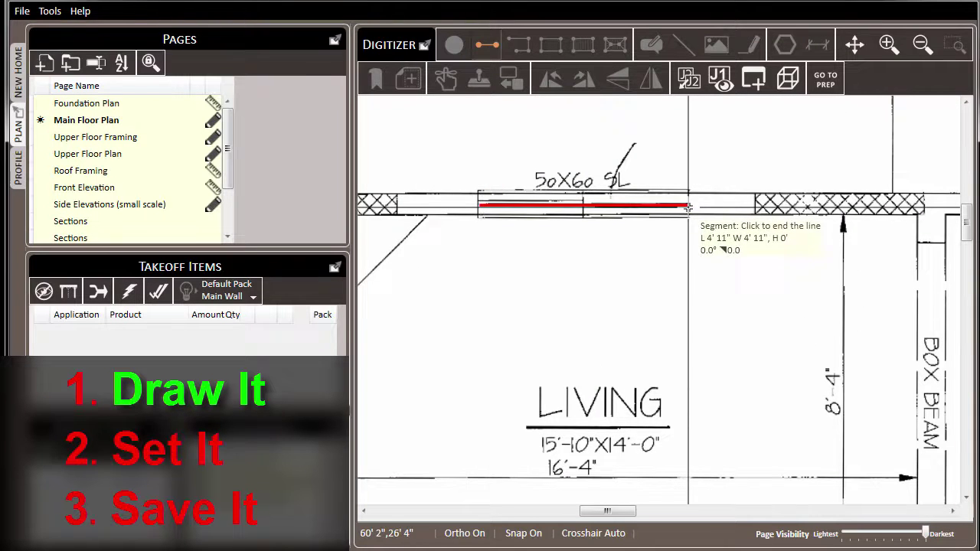
click(687, 205)
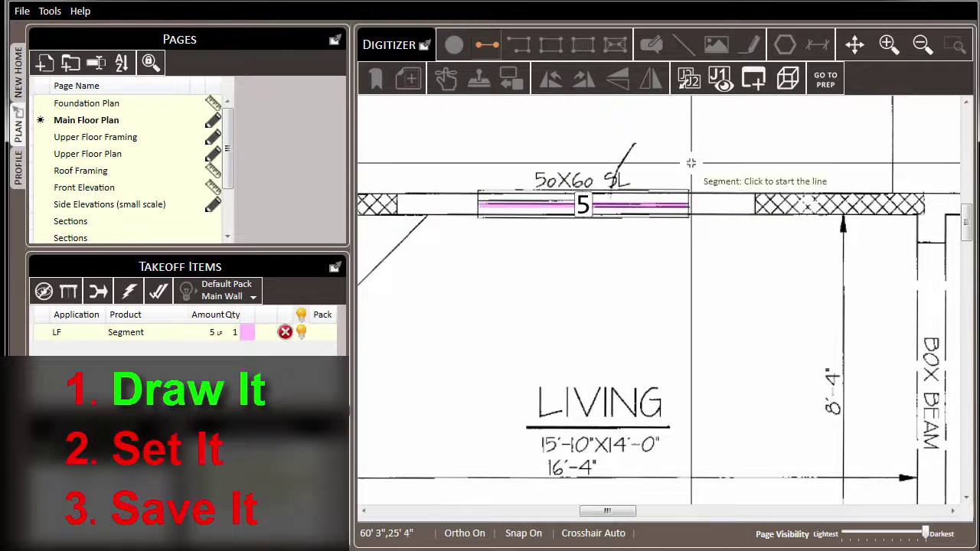
Set the segment's application to Header and its product to 4x12 DF #2.
right_click(582, 207)
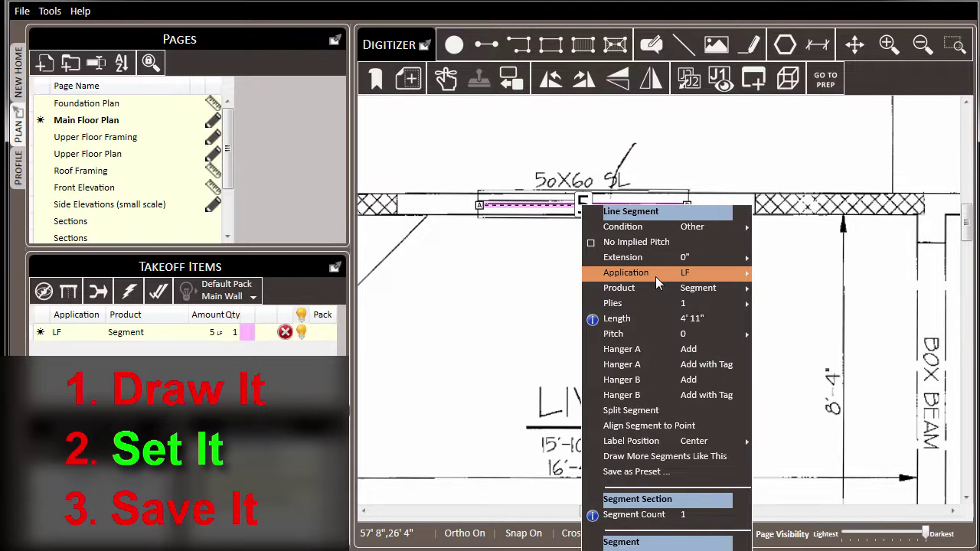
mouse_move(651, 274)
click(796, 352)
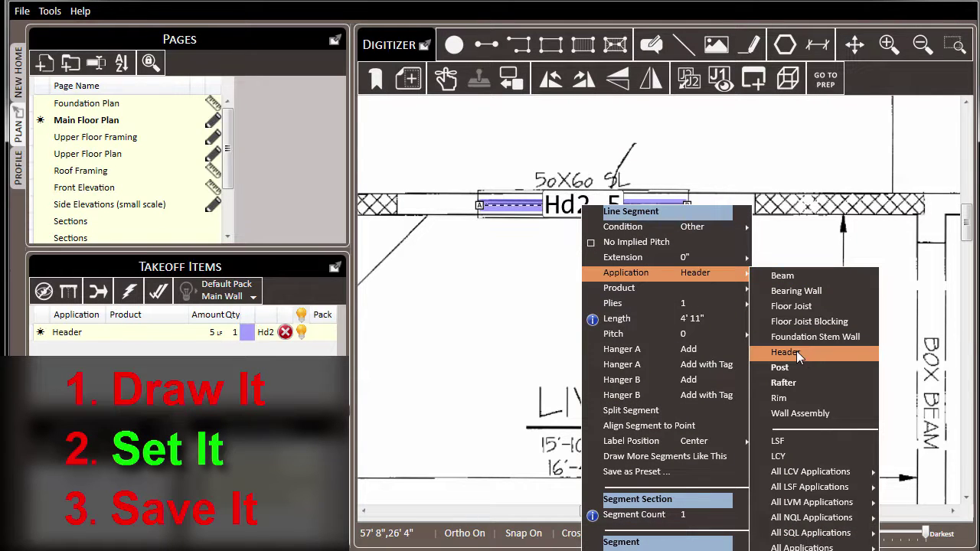
mouse_move(648, 289)
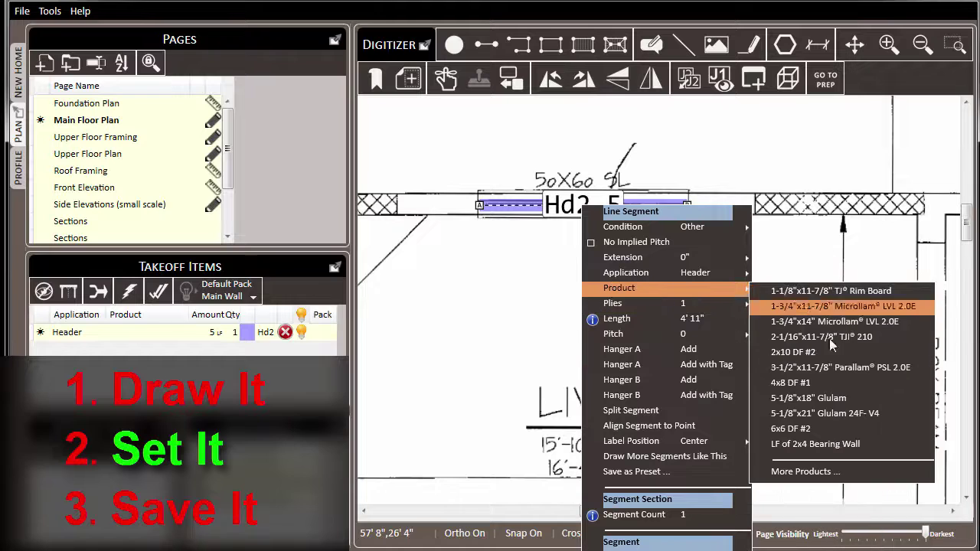
click(833, 470)
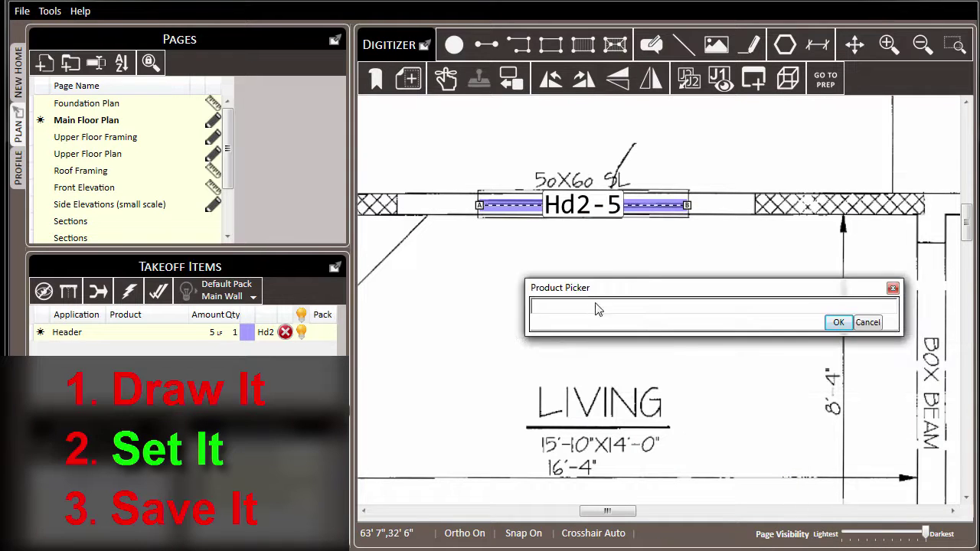
click(598, 308)
click(599, 307)
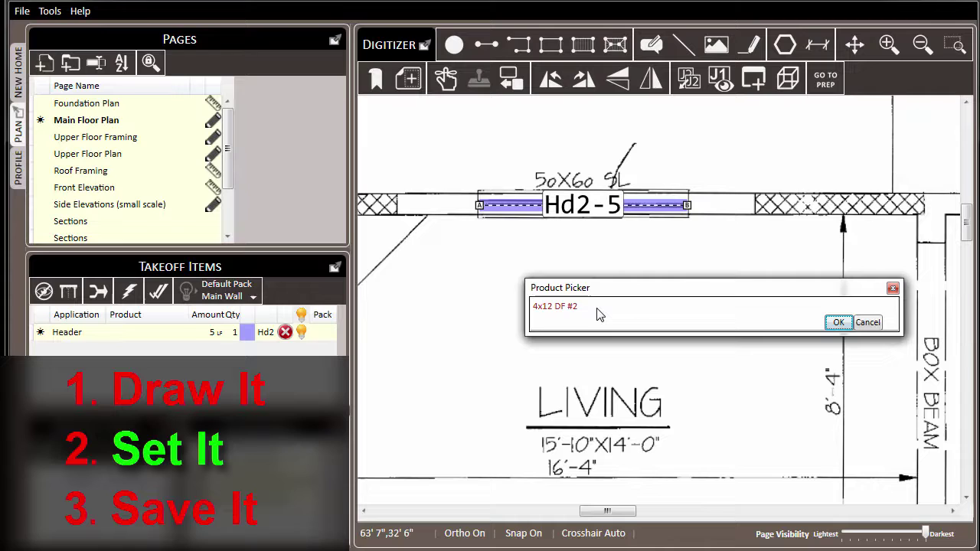
key(Return)
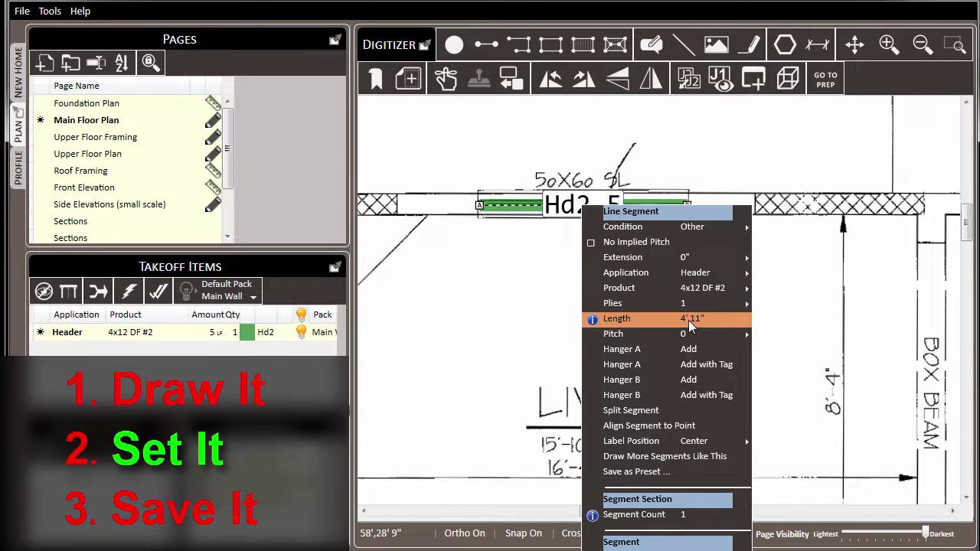
Give the header a 6" extension, making it Hd2-6 at 6 LF.
mouse_move(677, 262)
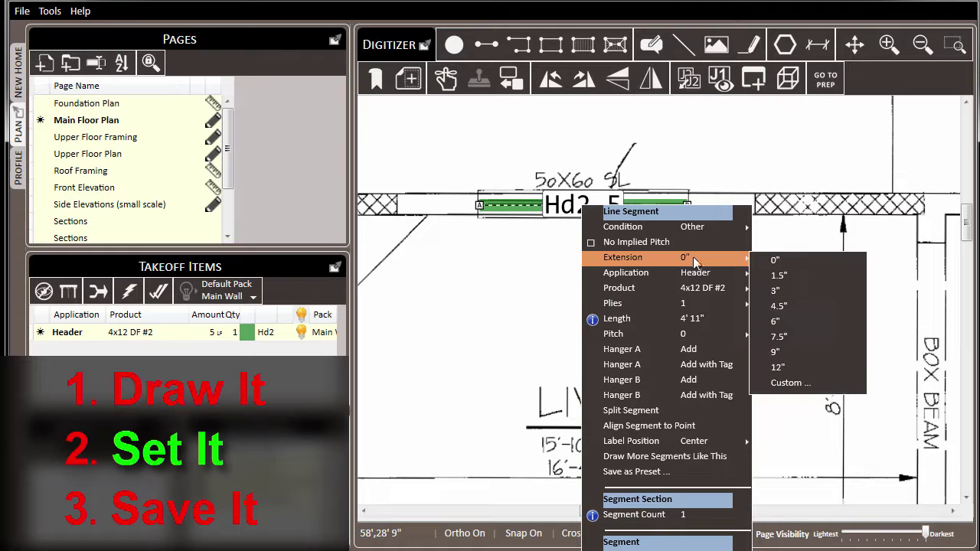
click(787, 324)
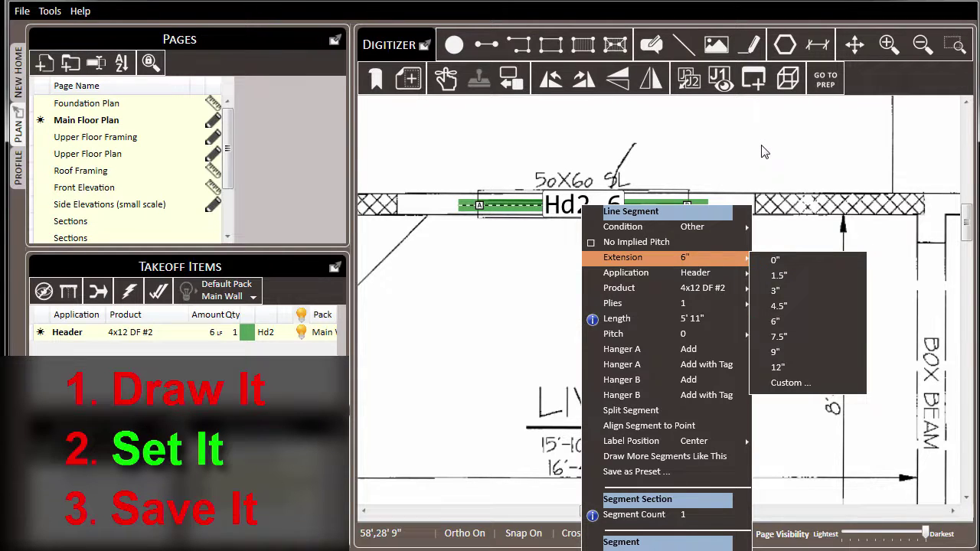
mouse_move(705, 308)
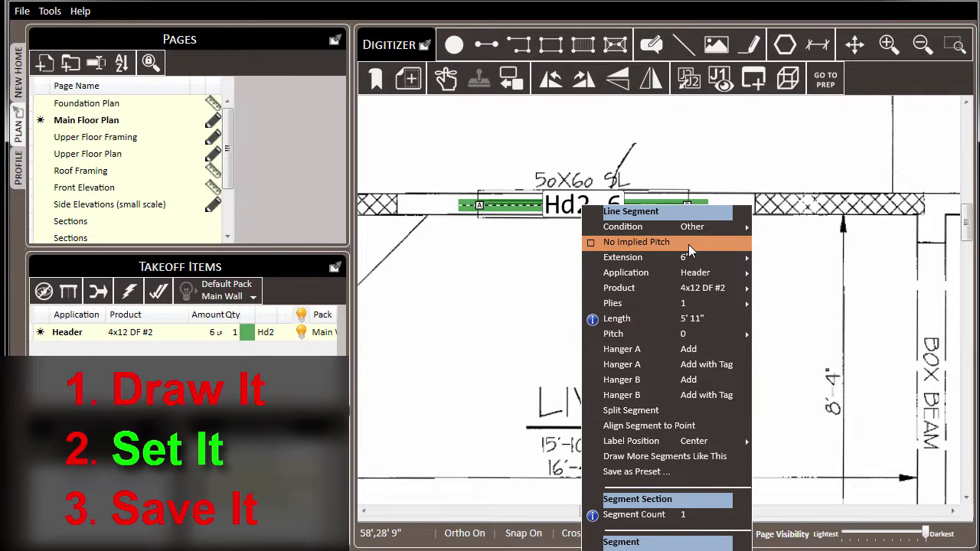
mouse_move(692, 226)
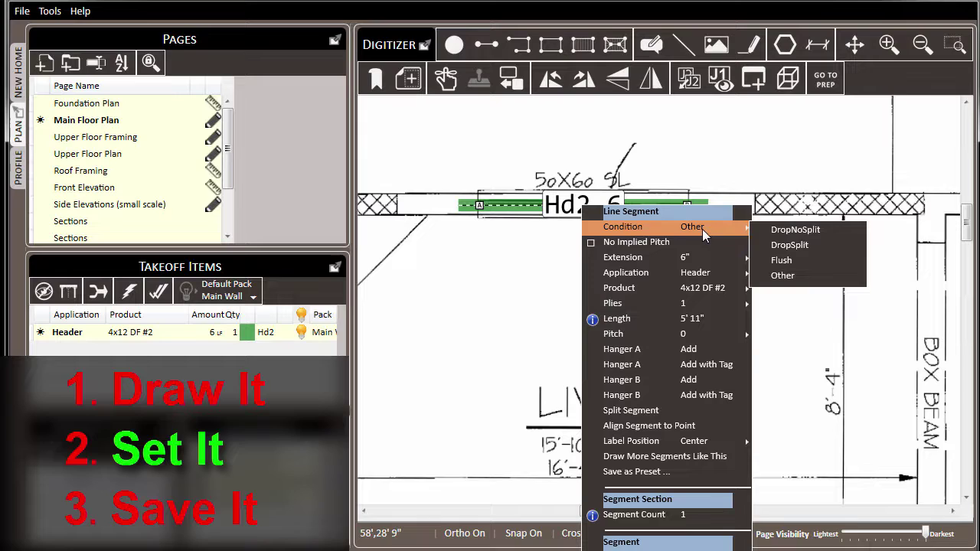
click(740, 156)
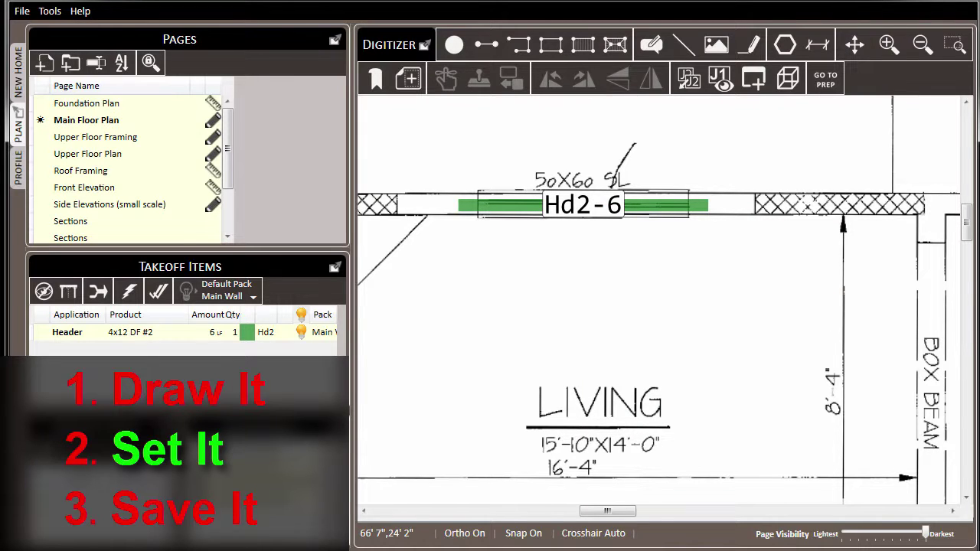
Save the Hd2-6 header's settings as a preset named 'Header - 4x12'.
right_click(592, 206)
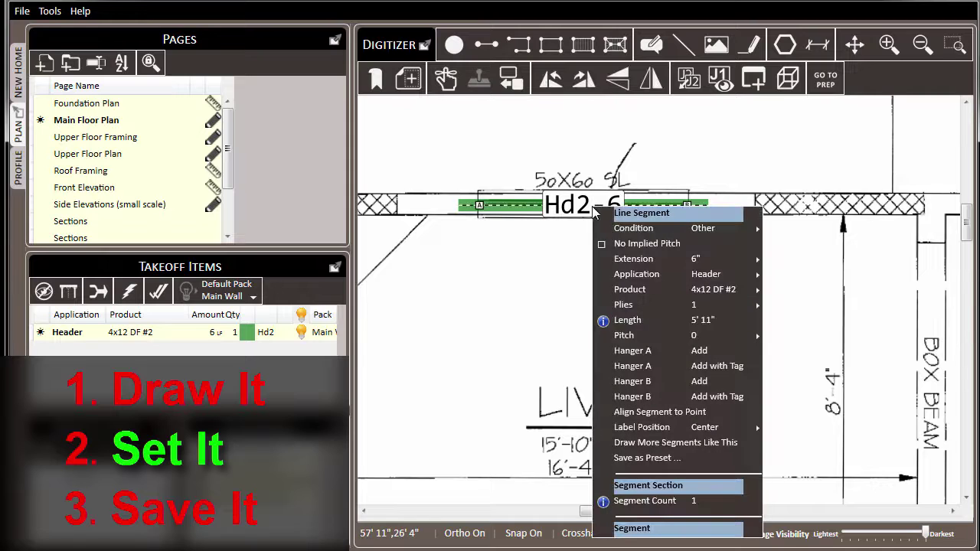
click(687, 458)
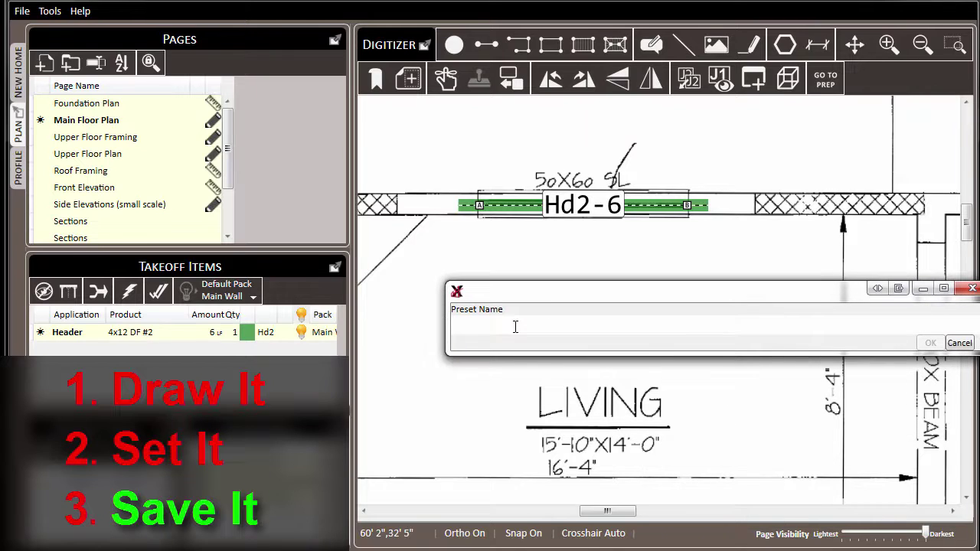
text(Header - 4x12)
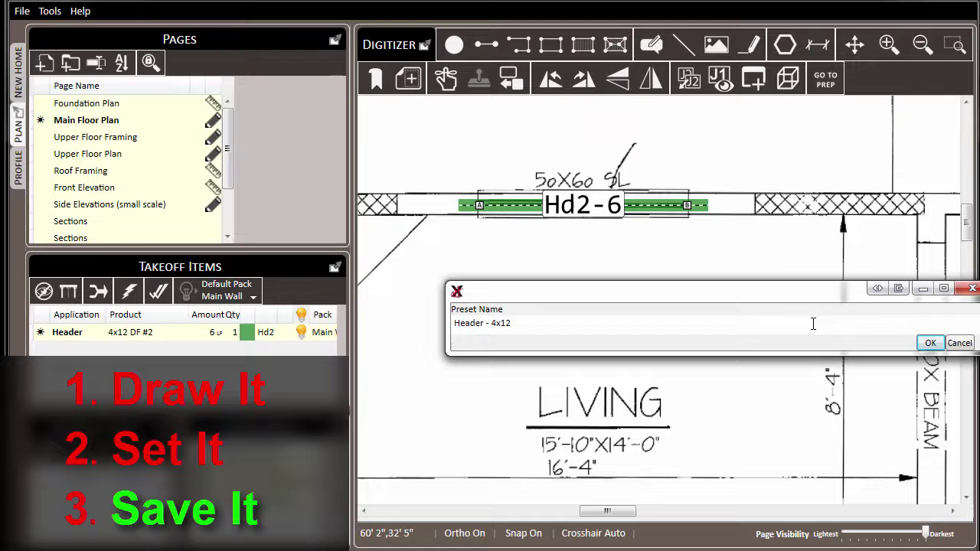
click(930, 342)
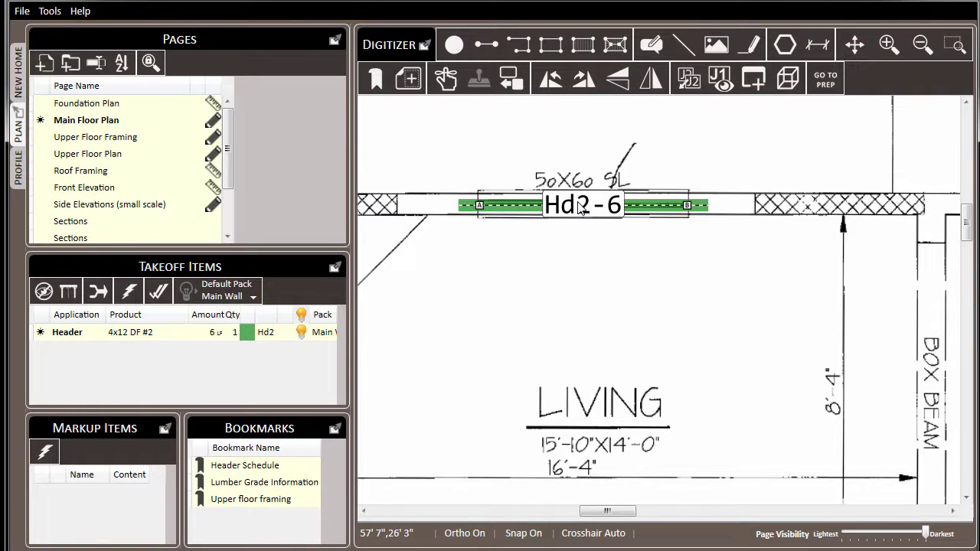
Delete the Hd2-6 header and start a Header - 4x12 preset segment at the 60X6/10 PD opening's left end.
key(Delete)
scroll(580, 208, down, 4)
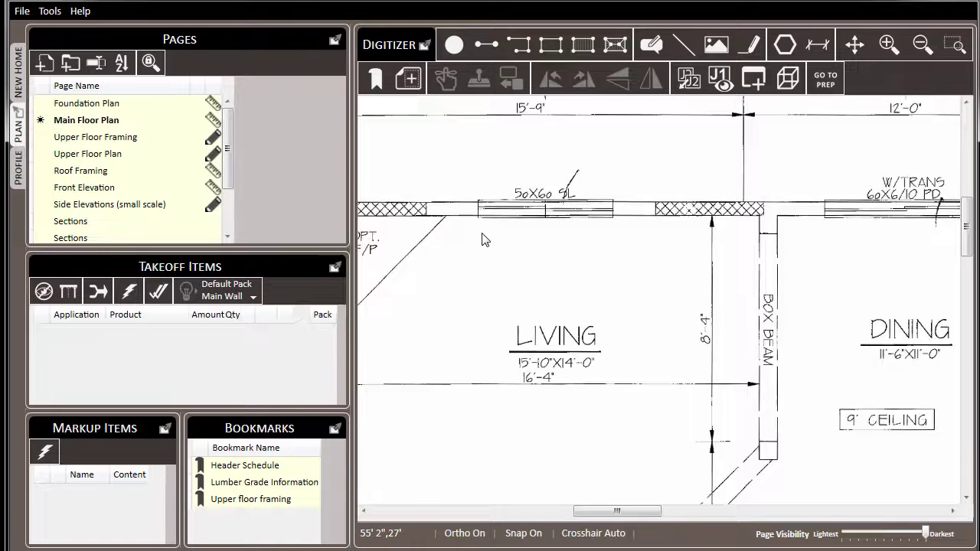
click(493, 48)
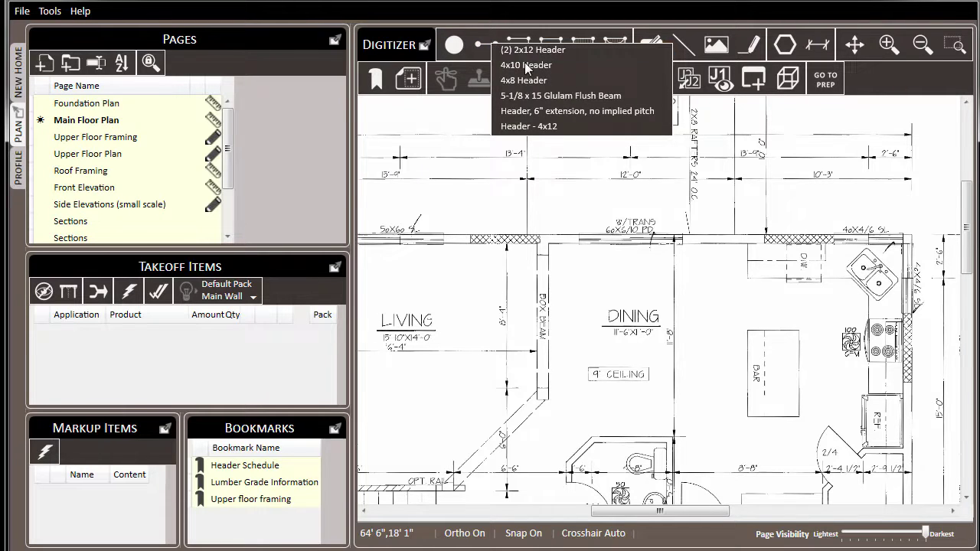
click(574, 126)
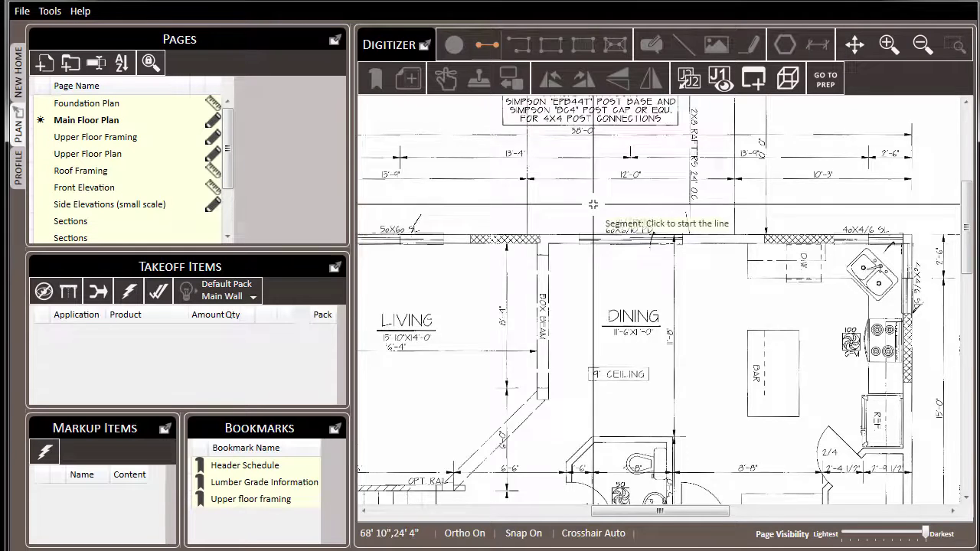
scroll(584, 264, up, 3)
click(558, 250)
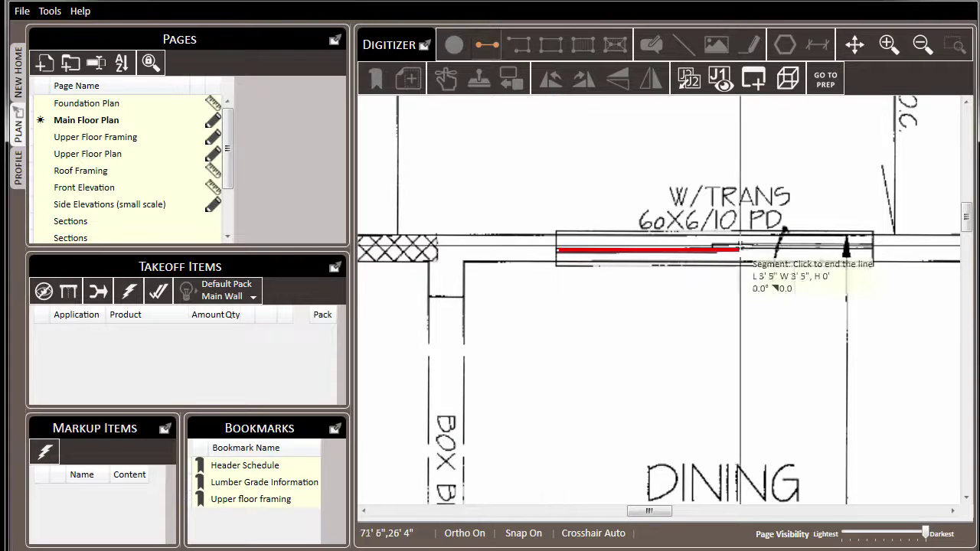
End the header at the opening's right end, creating Hd2-7 at 7 LF.
click(871, 249)
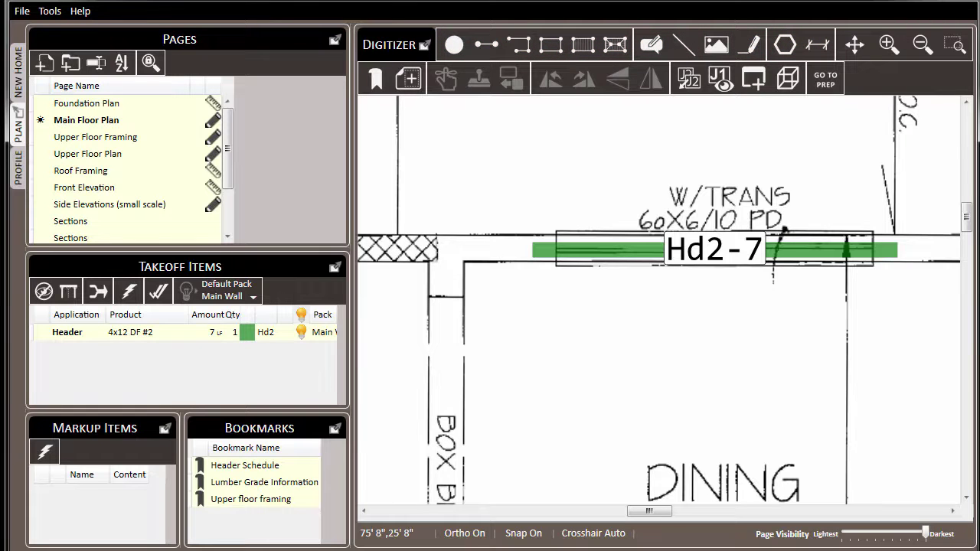
Zoom out on the Main Floor Plan until the dining room, bar and kitchen are visible.
scroll(433, 192, down, 3)
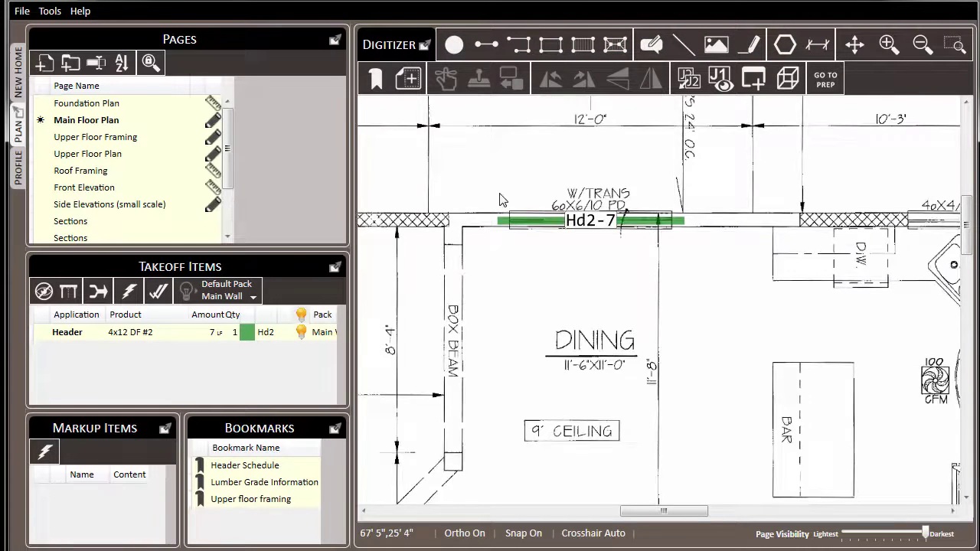
scroll(501, 200, down, 2)
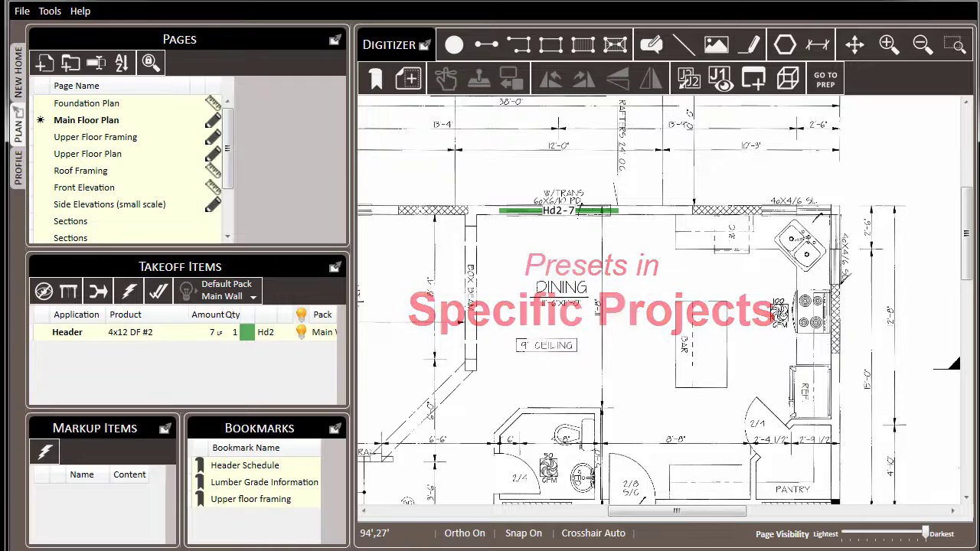
click(18, 169)
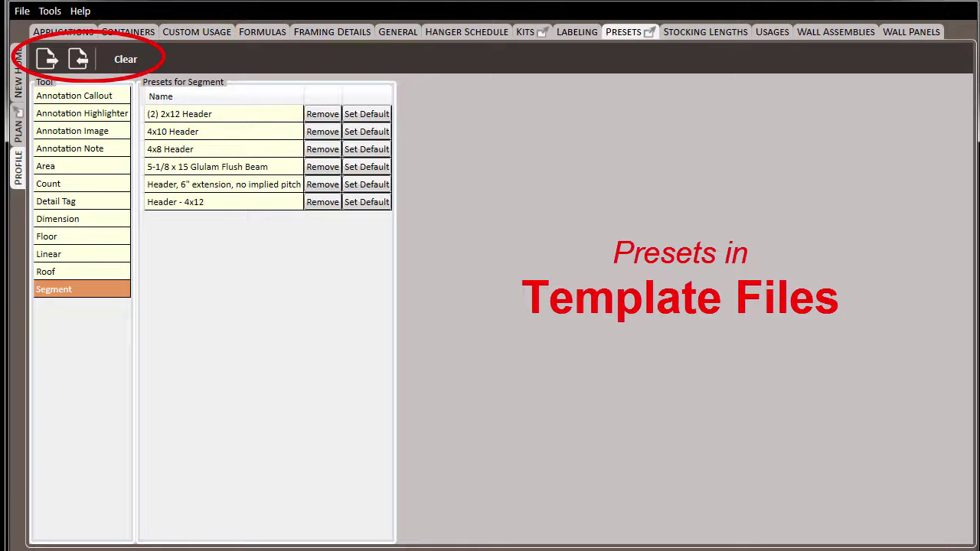
click(19, 129)
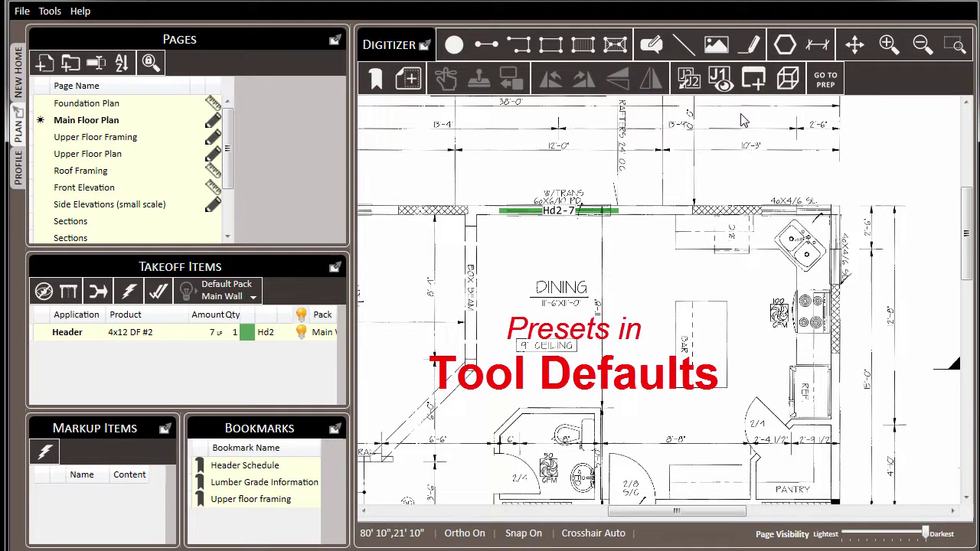
Draw a highlight box above the top wall, under the 10'-3" dimension.
click(749, 44)
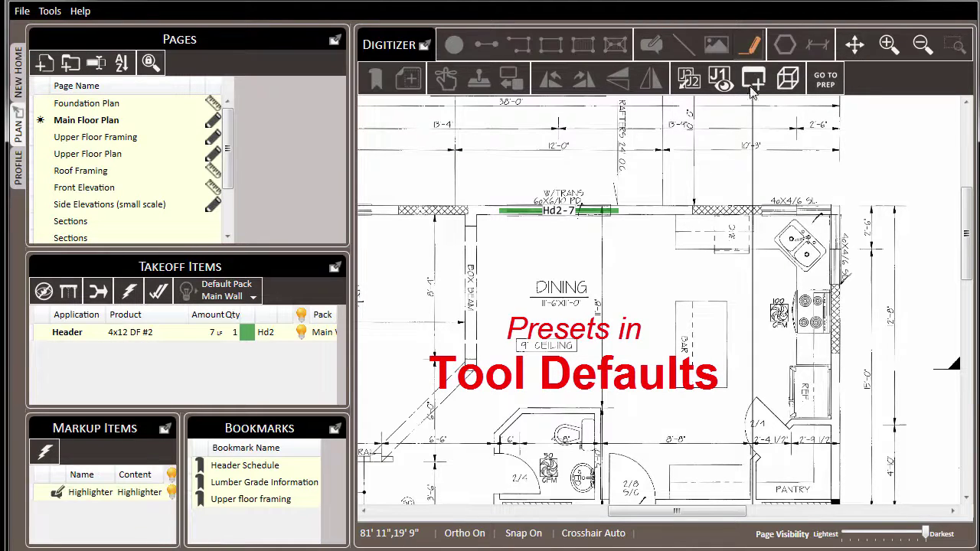
click(692, 151)
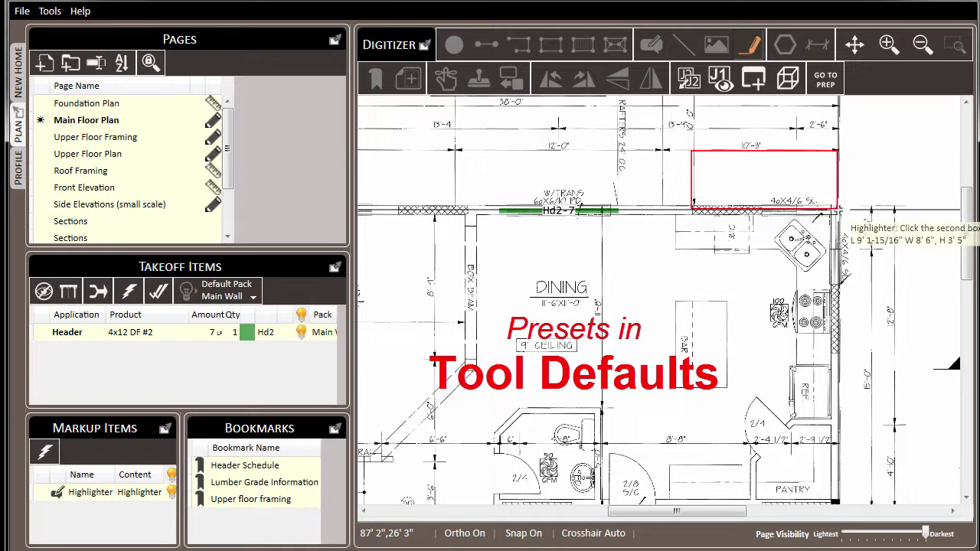
click(854, 206)
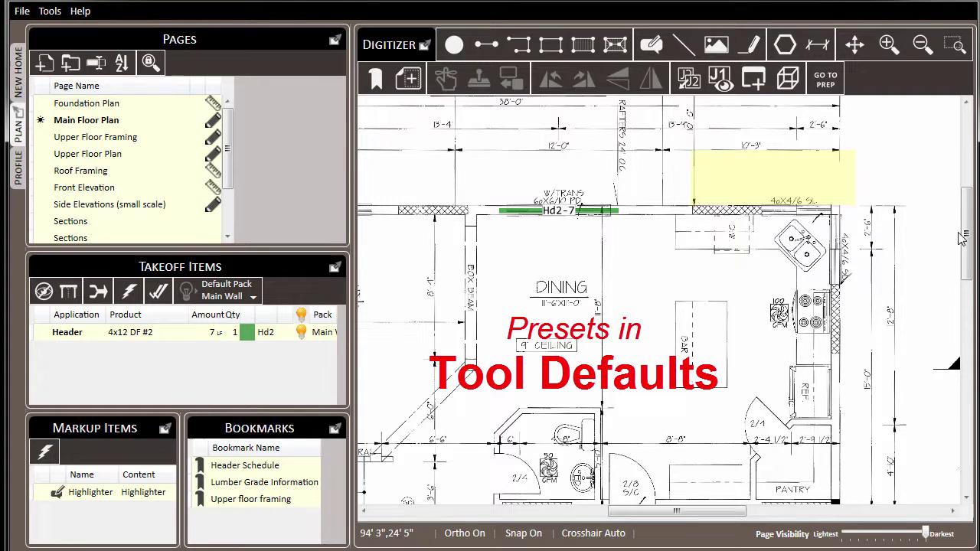
Change the new highlight's colour from yellow to the light blue teal swatch.
click(746, 177)
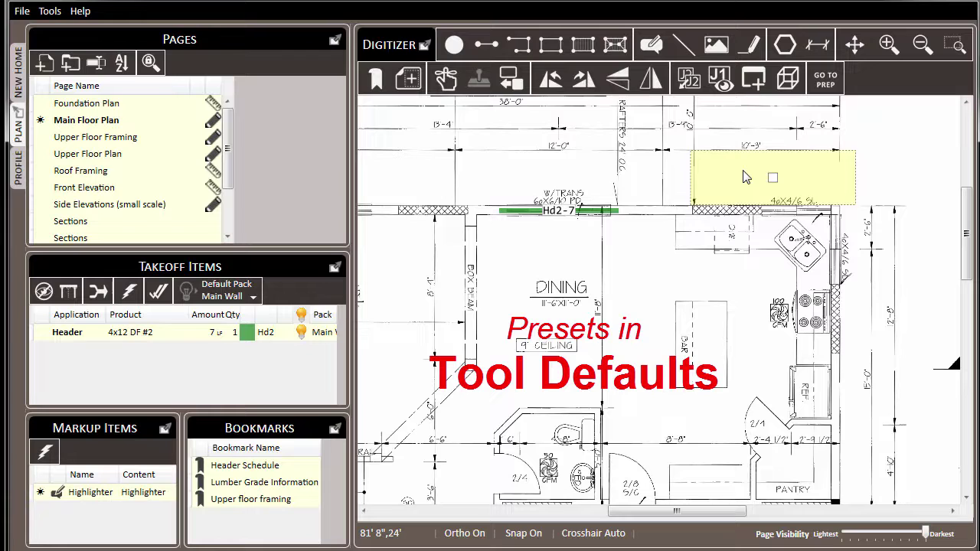
right_click(747, 177)
mouse_move(795, 195)
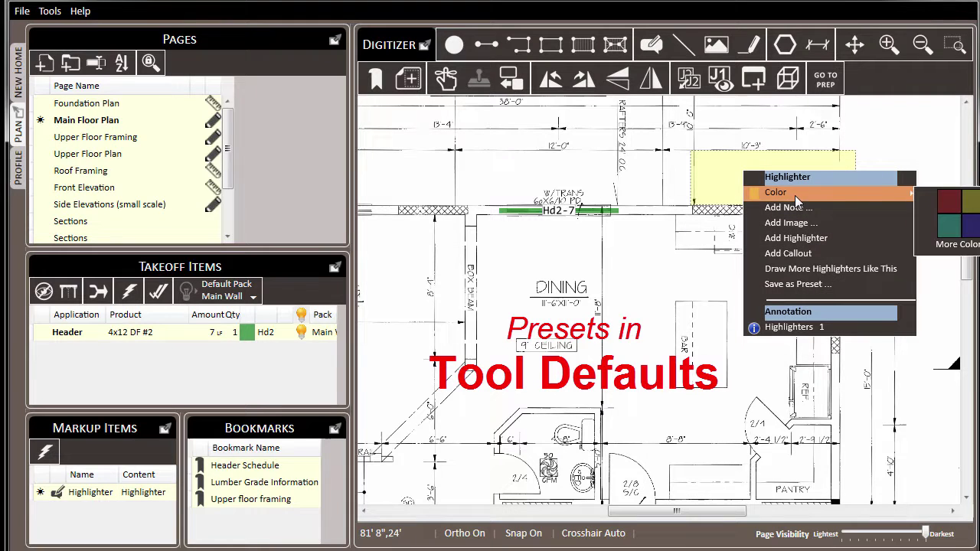
click(956, 226)
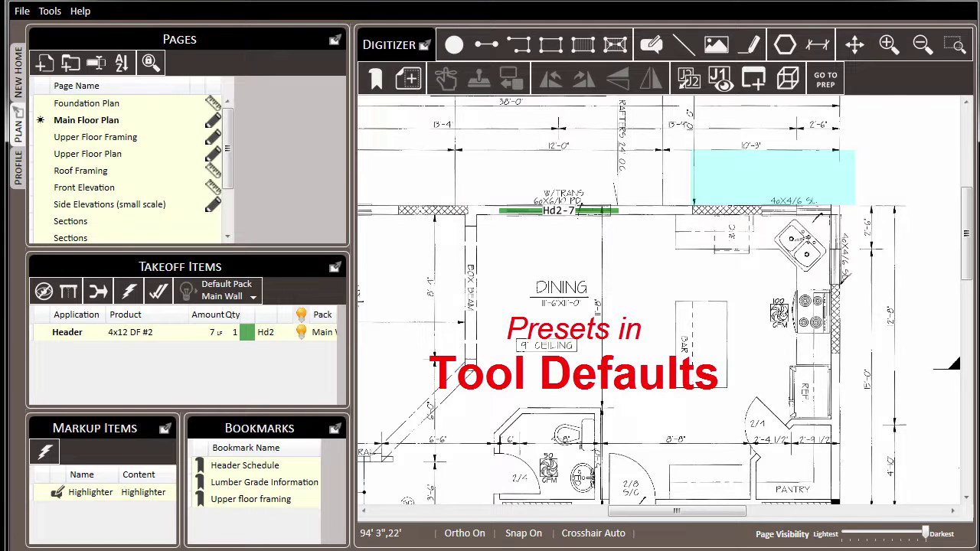
Save the blue highlight's style as a preset named 'Blue Highlight'.
right_click(718, 169)
click(780, 285)
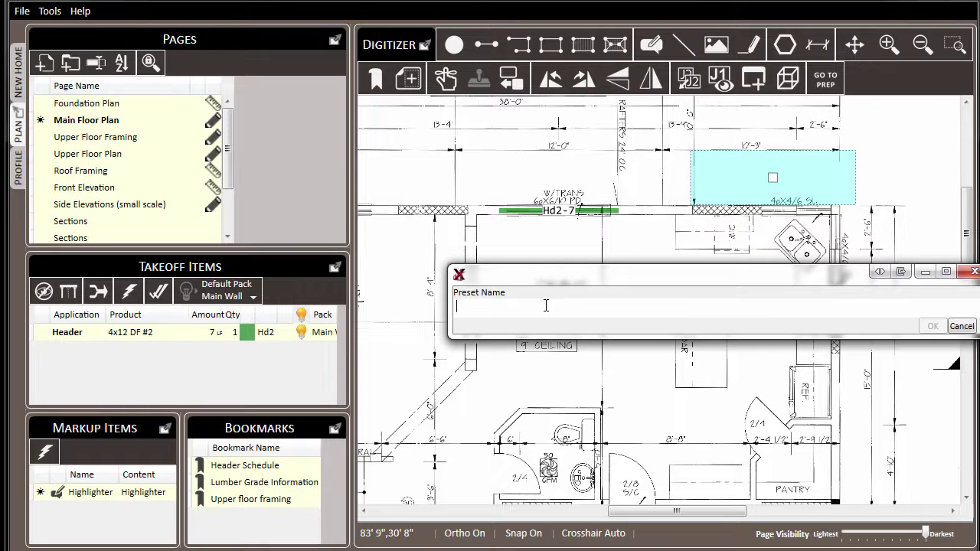
text(Blue Highlight)
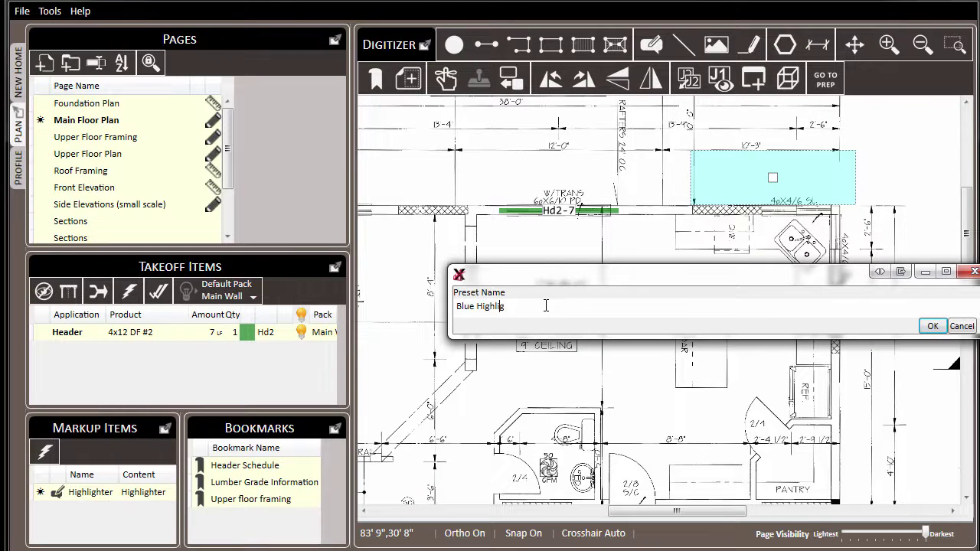
click(934, 326)
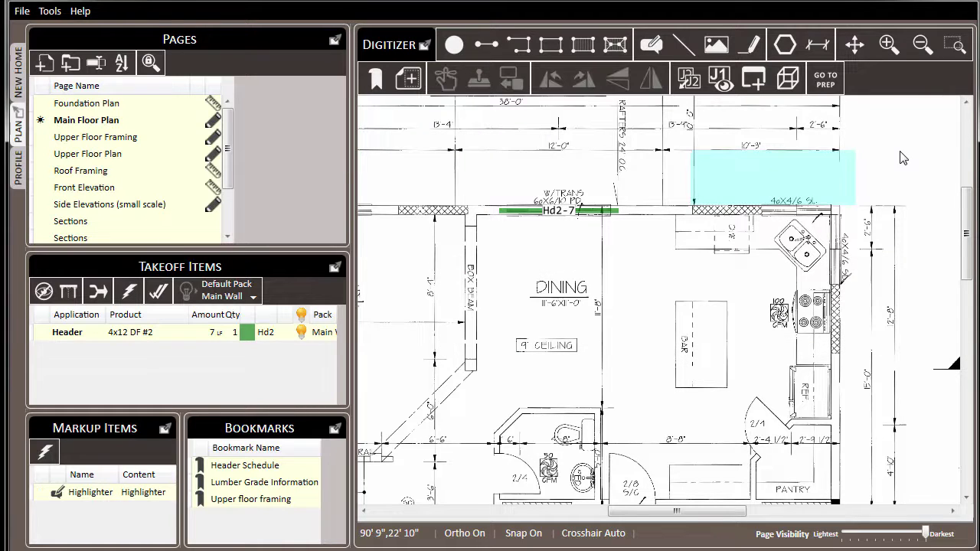
Choose the Blue Highlight preset and draw a highlight box beside the kitchen sink.
click(755, 47)
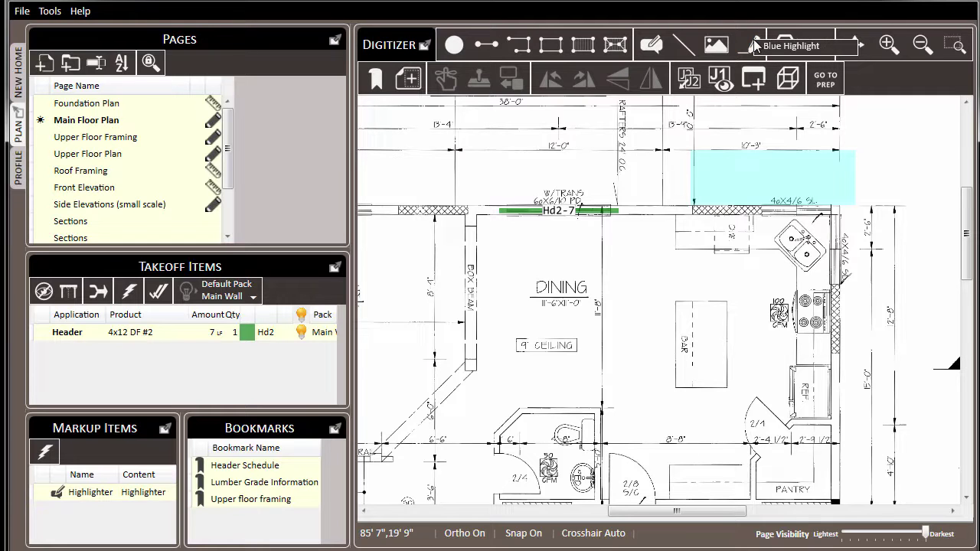
click(833, 50)
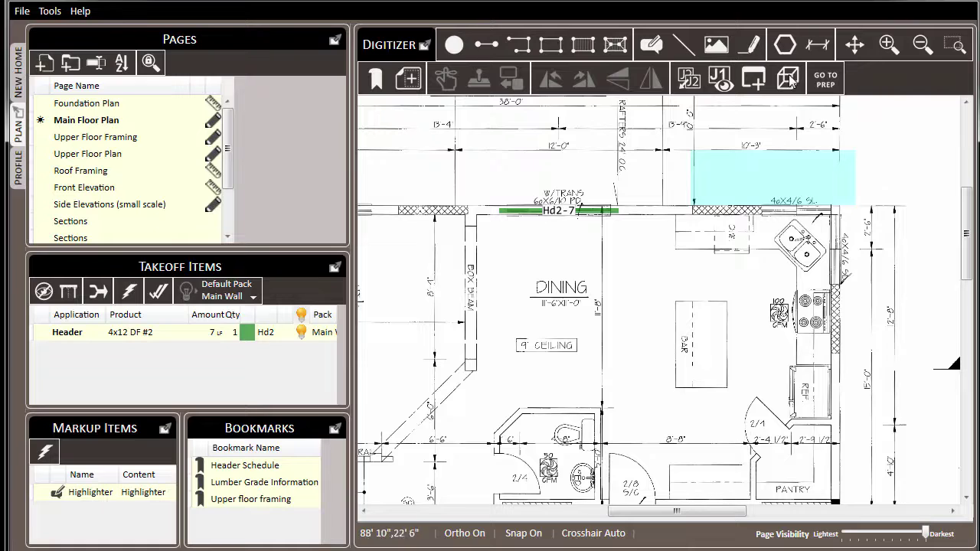
click(755, 48)
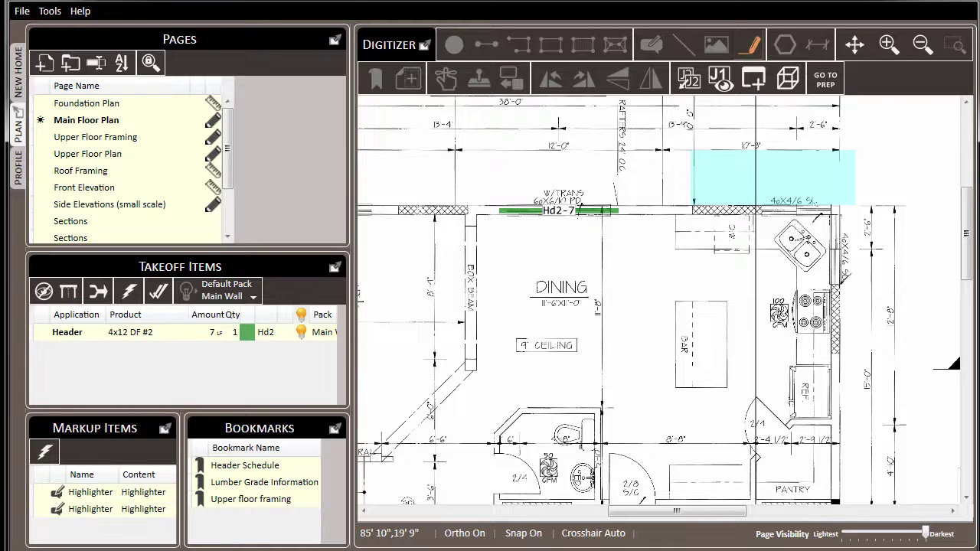
click(704, 243)
click(786, 277)
key(Escape)
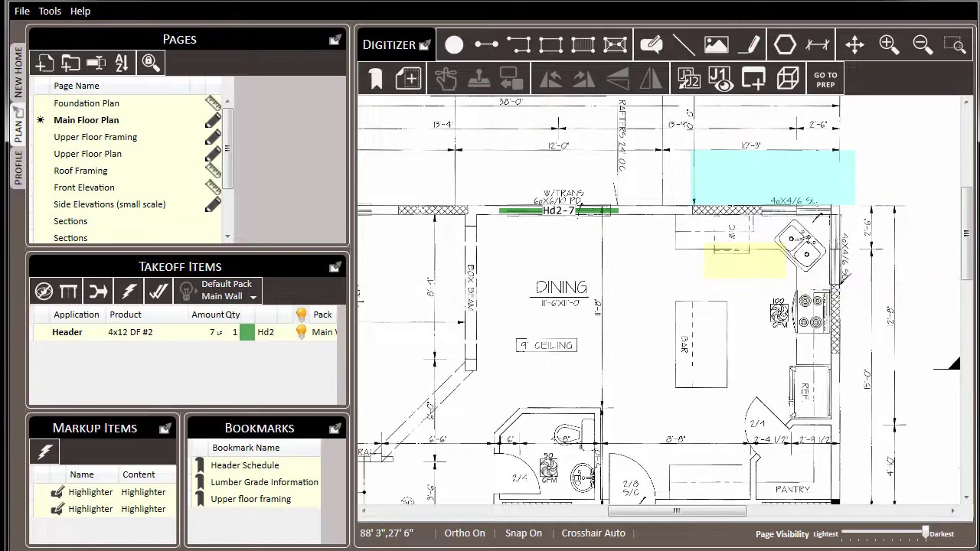
Set Blue Highlight as the Annotation Highlighter's default preset in the Profile, then go back to the plan.
click(20, 172)
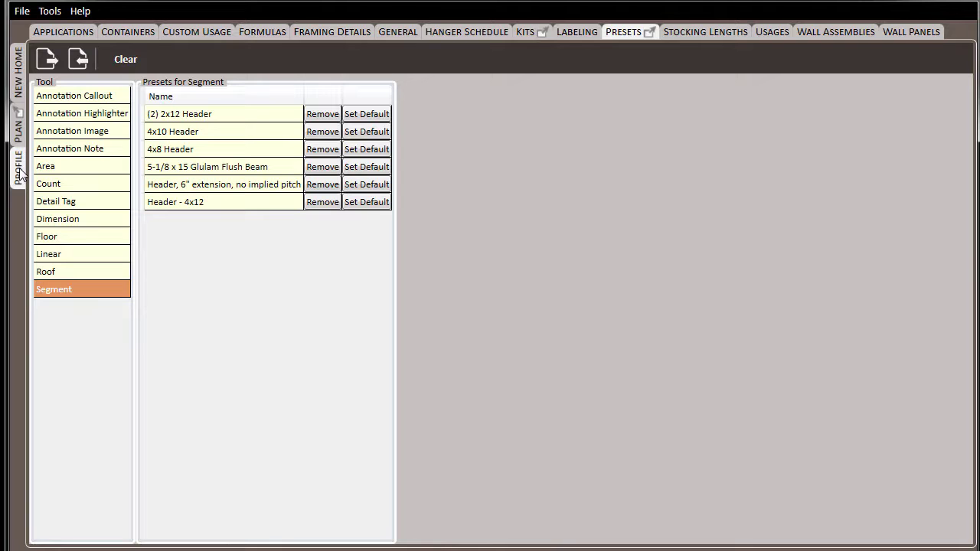
click(79, 115)
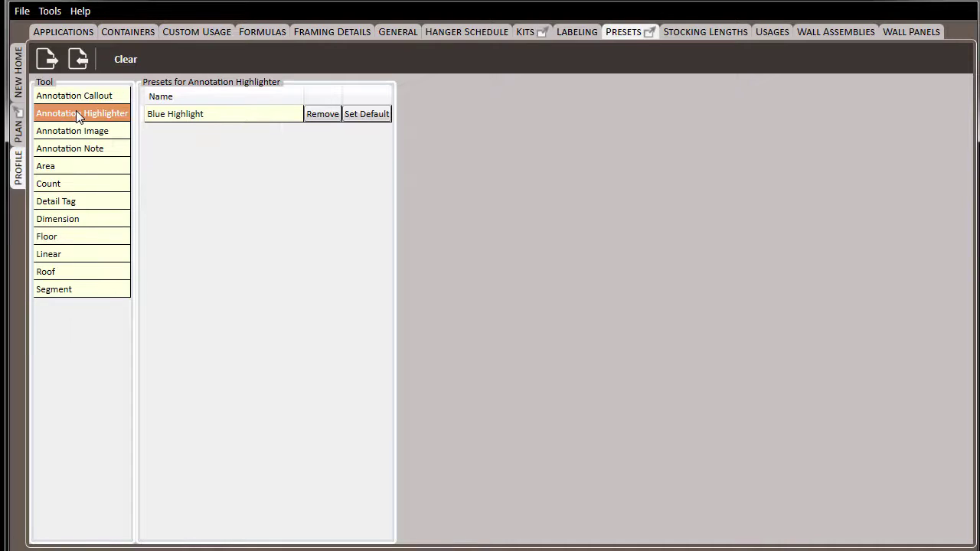
click(377, 115)
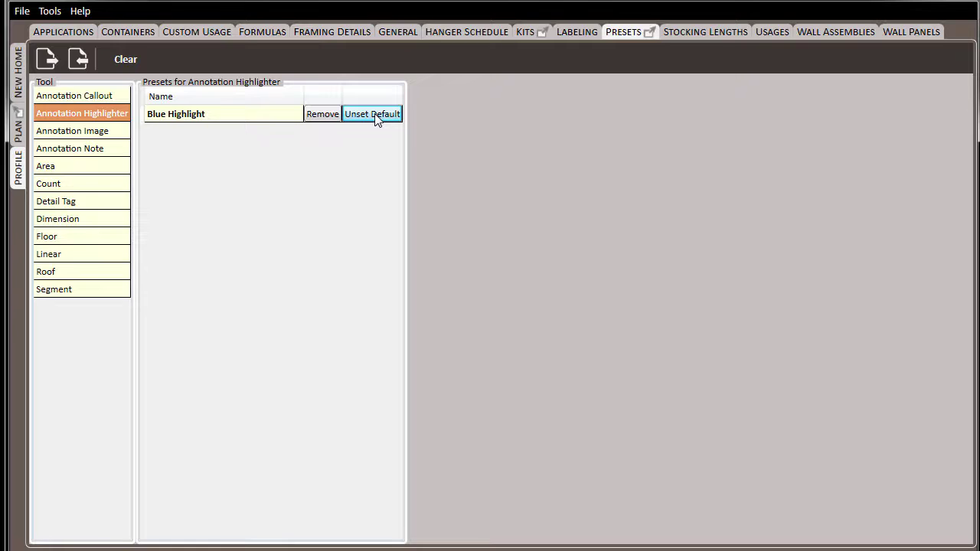
click(19, 132)
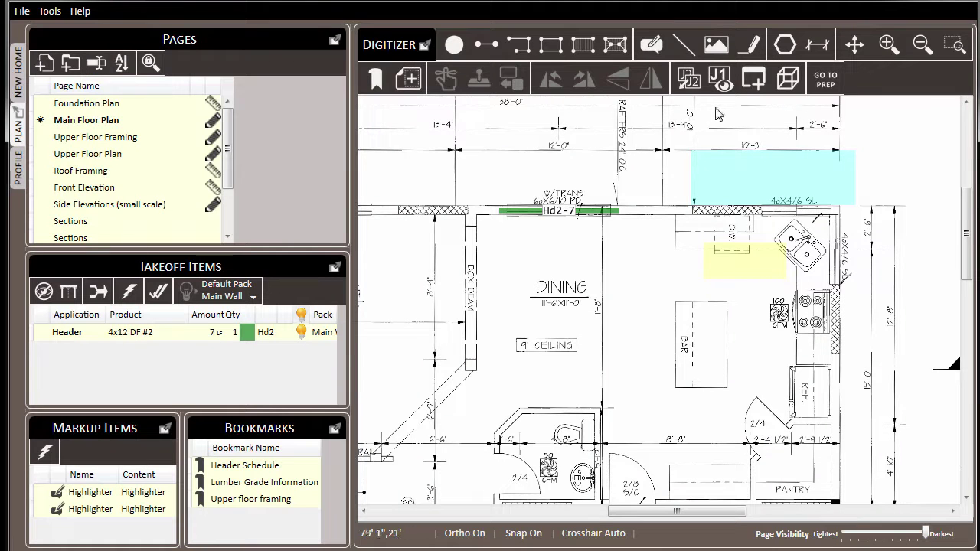
Draw a light blue highlight box around the stove on the kitchen's right wall.
click(753, 47)
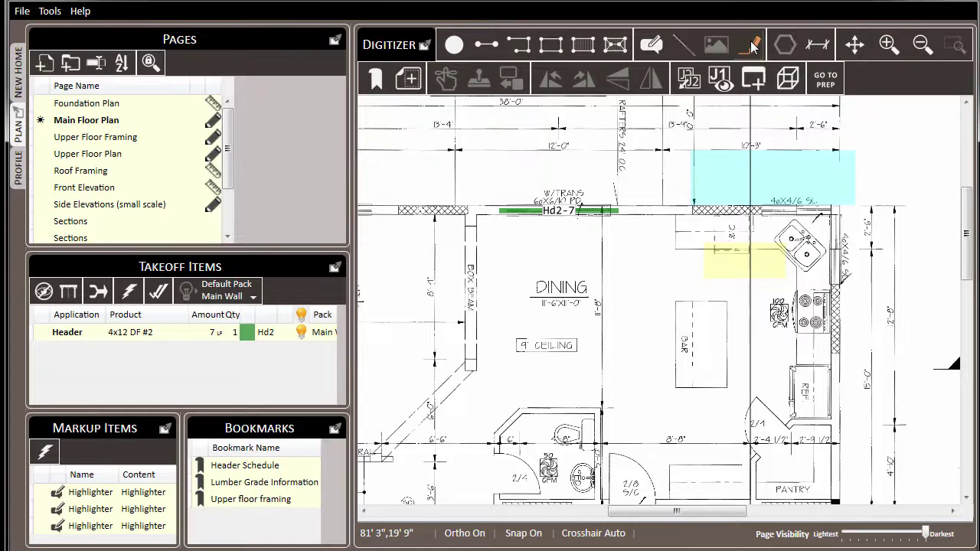
click(700, 297)
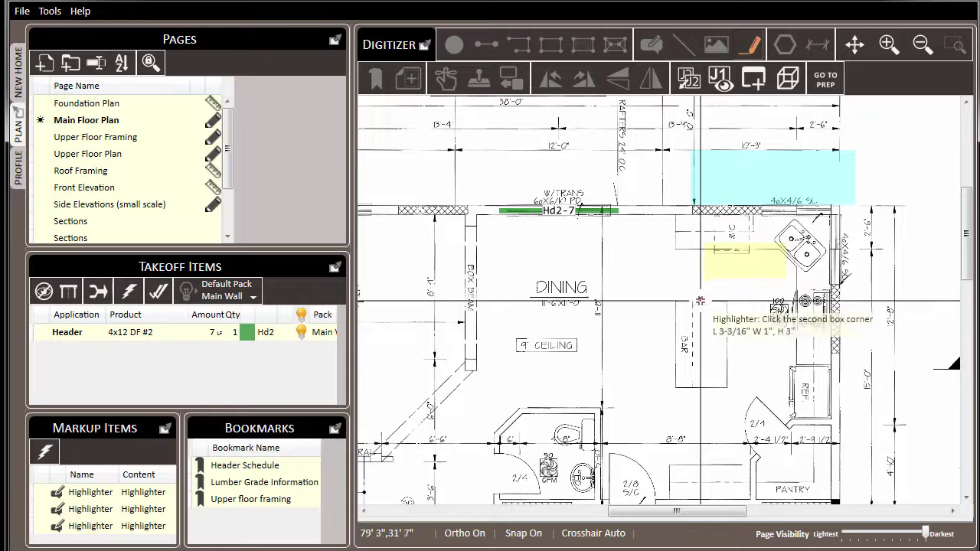
click(848, 363)
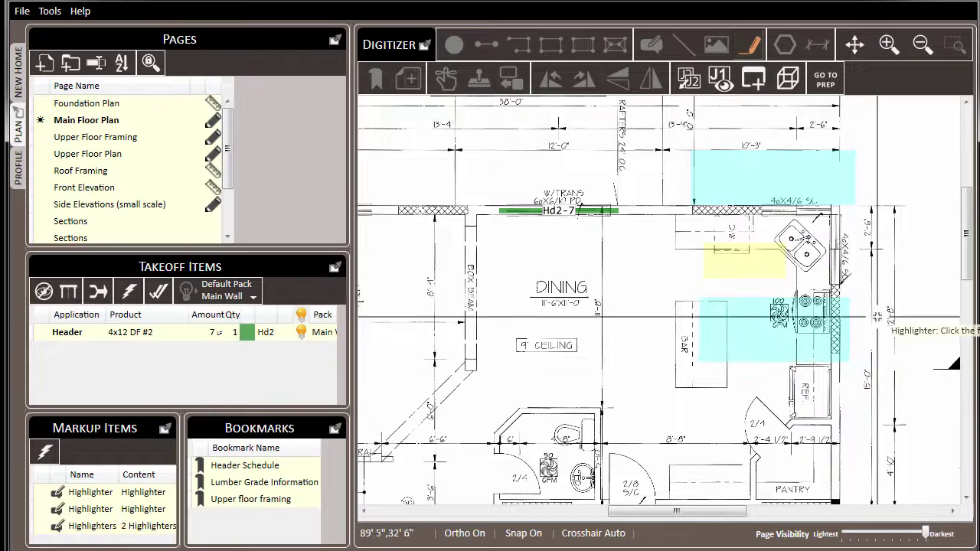
key(Escape)
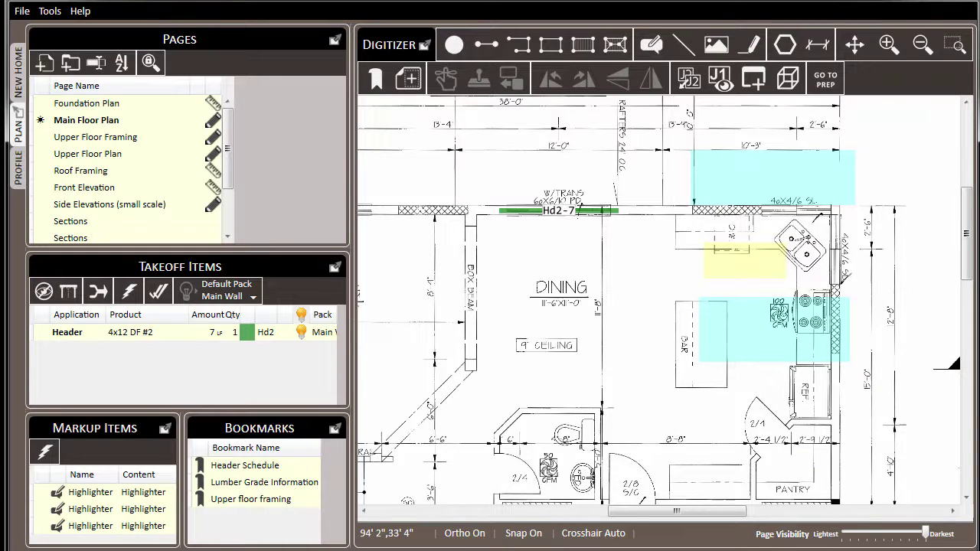